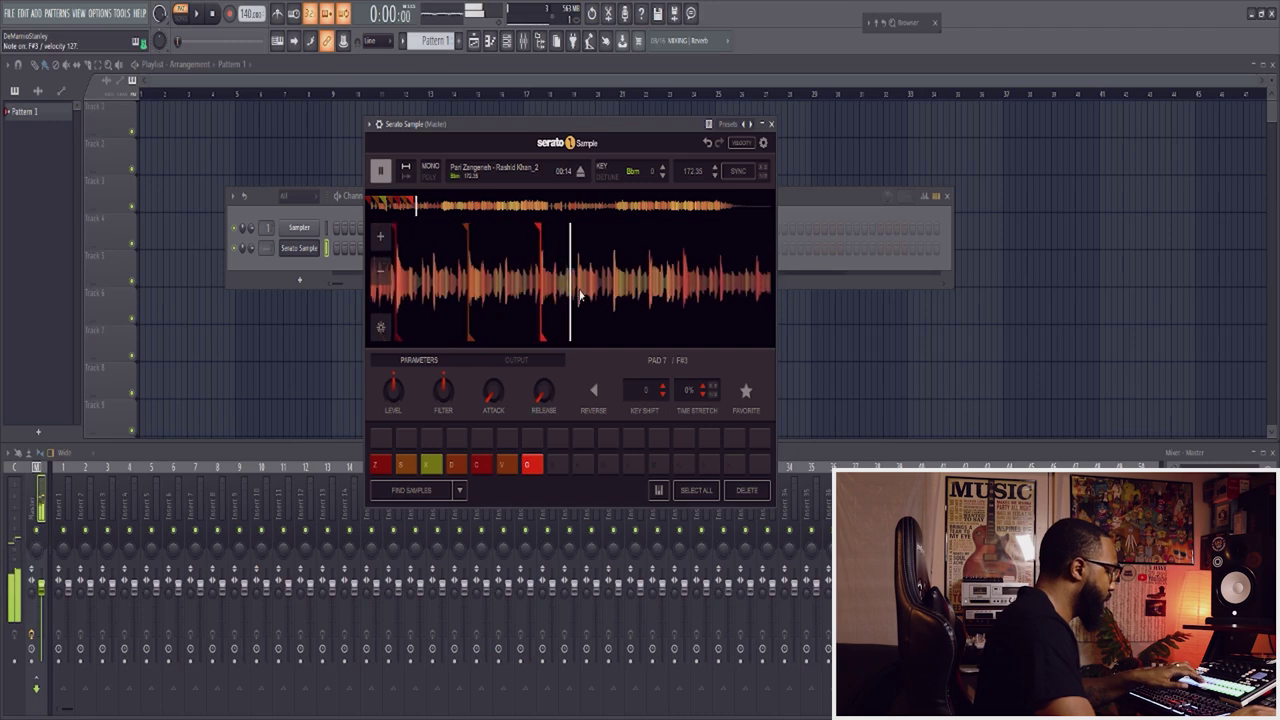
- Play through the sample chops in Serato Sample and set the cue point for pad 8
{"action": "key", "text": "b"}
{"action": "key", "text": "b"}
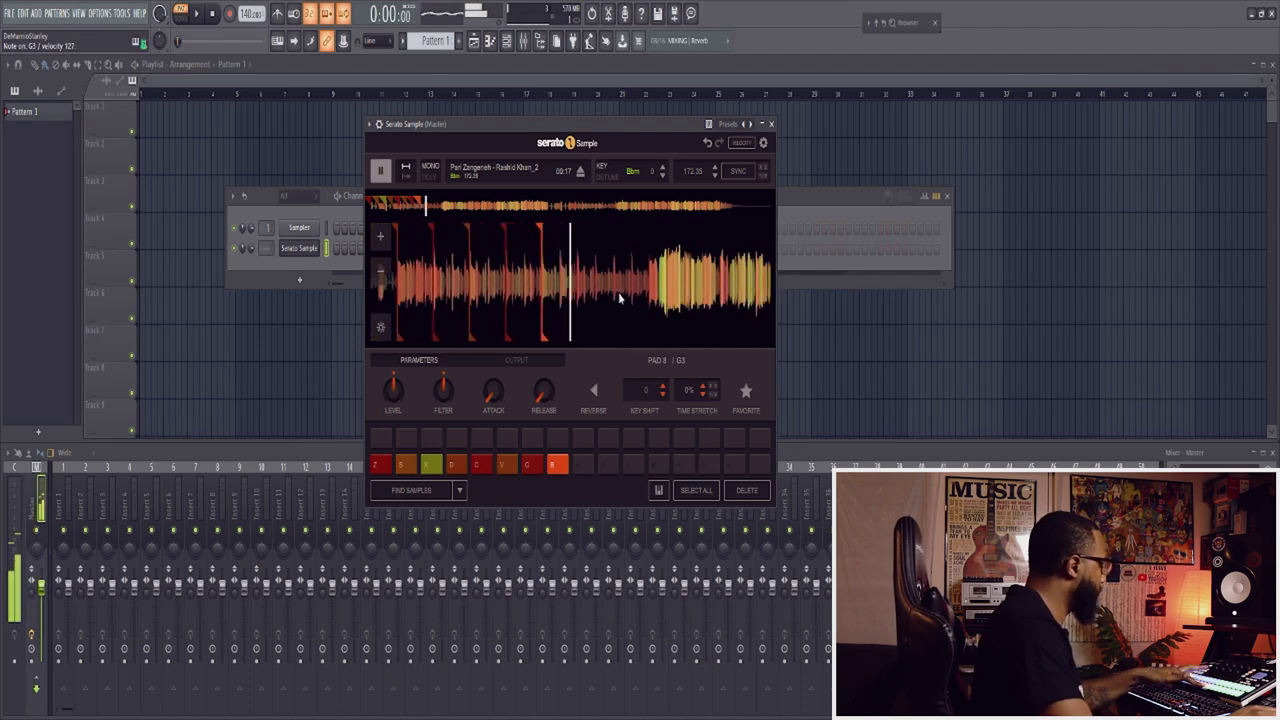
{"action": "key", "text": "h"}
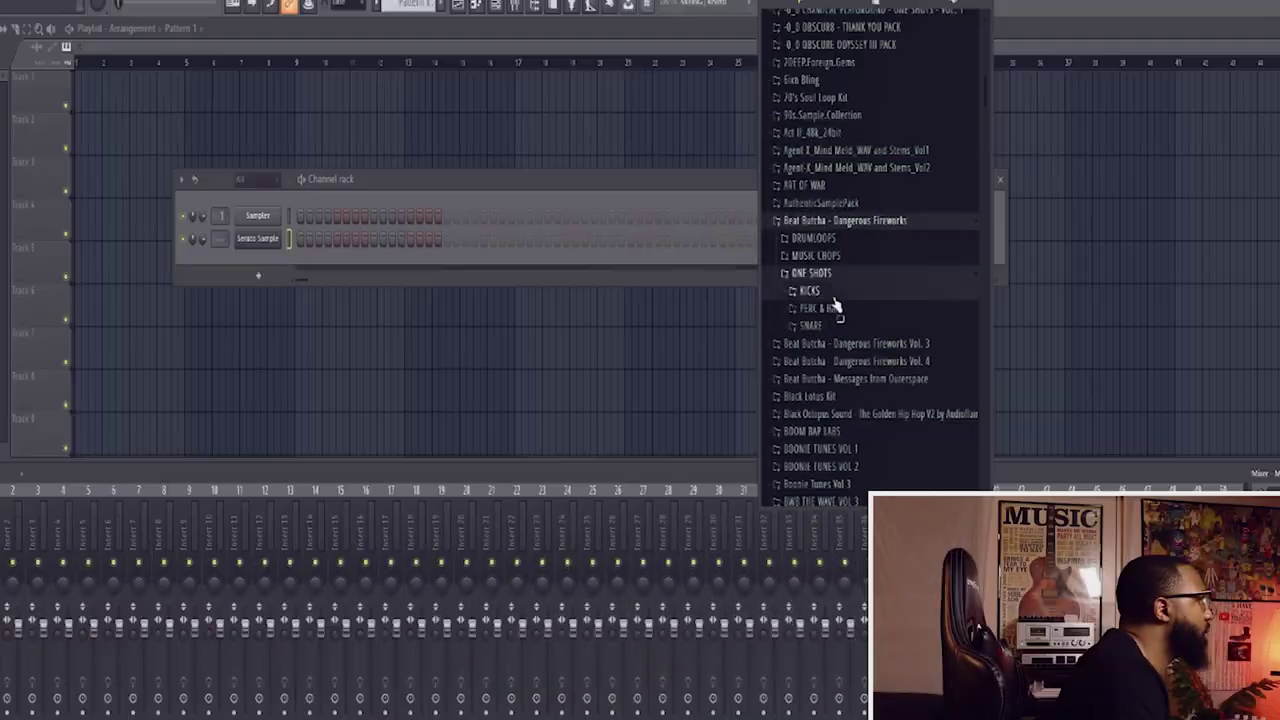
- Audition the kick one-shots in the KICKS folder of the Beat Butcha - Dangerous Fireworks kit
{"action": "left_click", "coordinate": [825, 292]}
{"action": "left_click", "coordinate": [812, 238]}
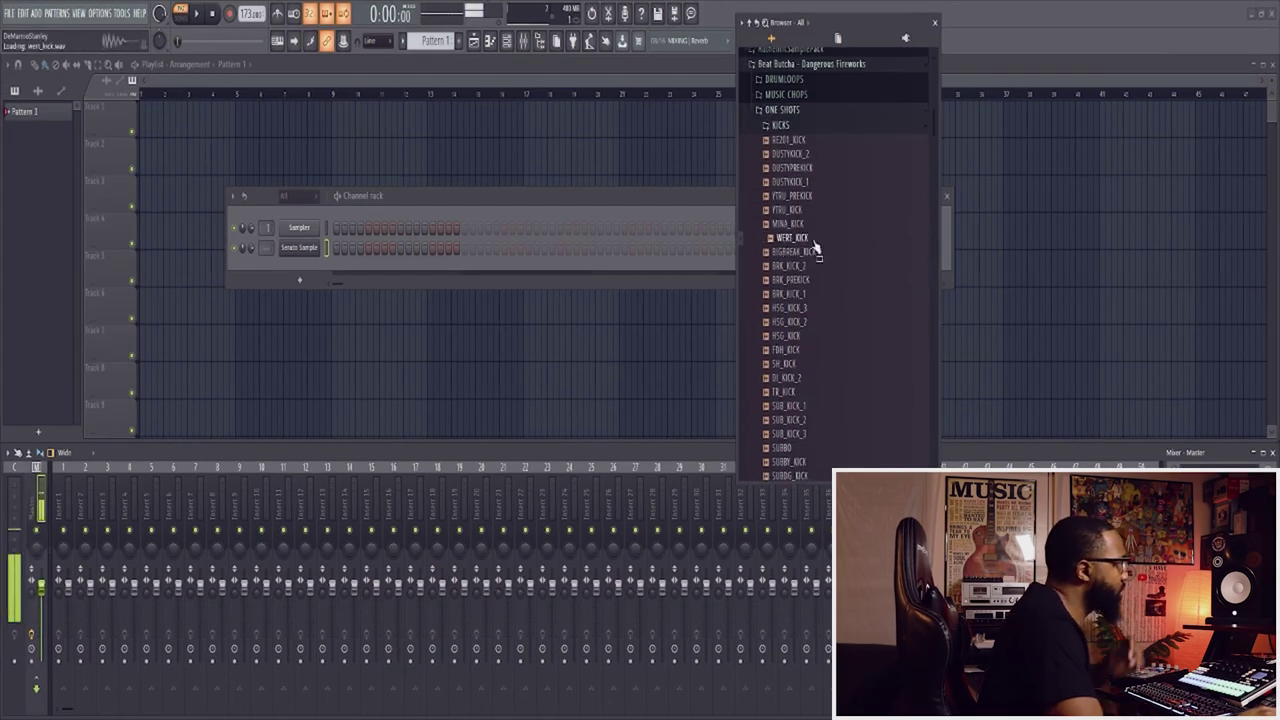
{"action": "left_click", "coordinate": [790, 279]}
{"action": "left_click", "coordinate": [800, 294]}
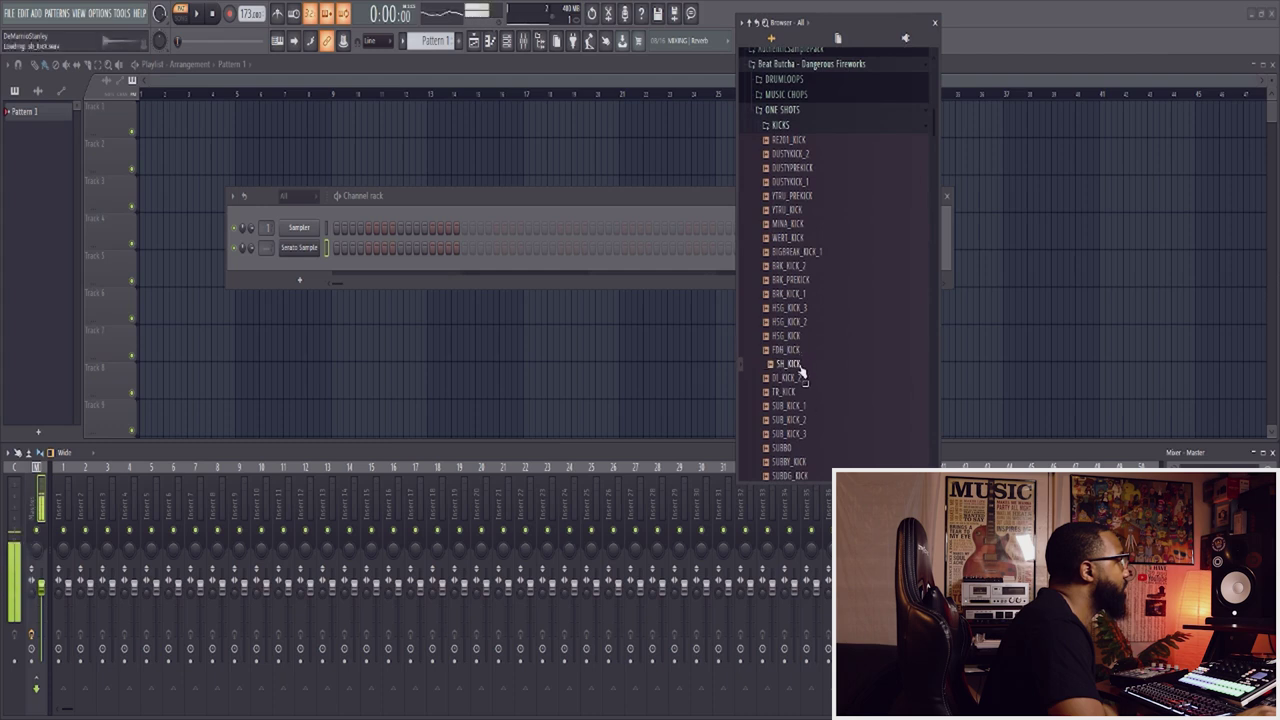
{"action": "scroll", "coordinate": [812, 392], "scroll_direction": "down", "scroll_amount": 4}
{"action": "left_click", "coordinate": [808, 281]}
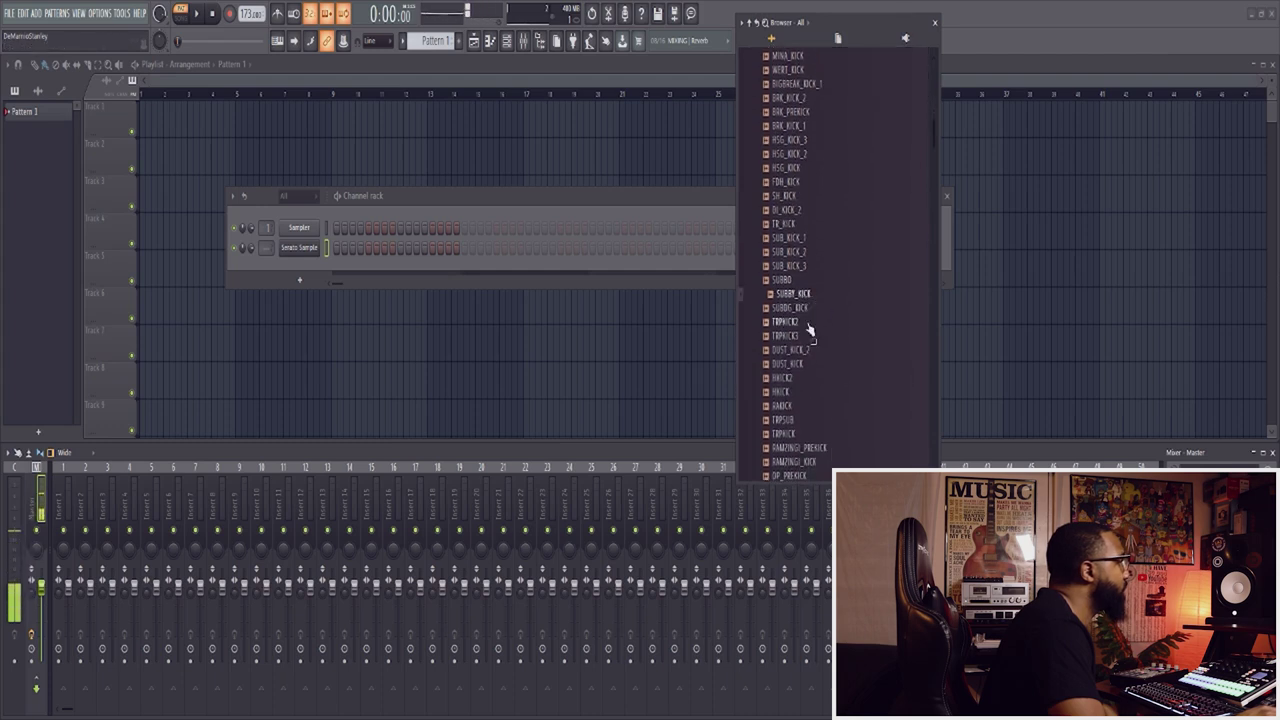
{"action": "left_click", "coordinate": [829, 350]}
{"action": "scroll", "coordinate": [806, 278], "scroll_direction": "down", "scroll_amount": 2}
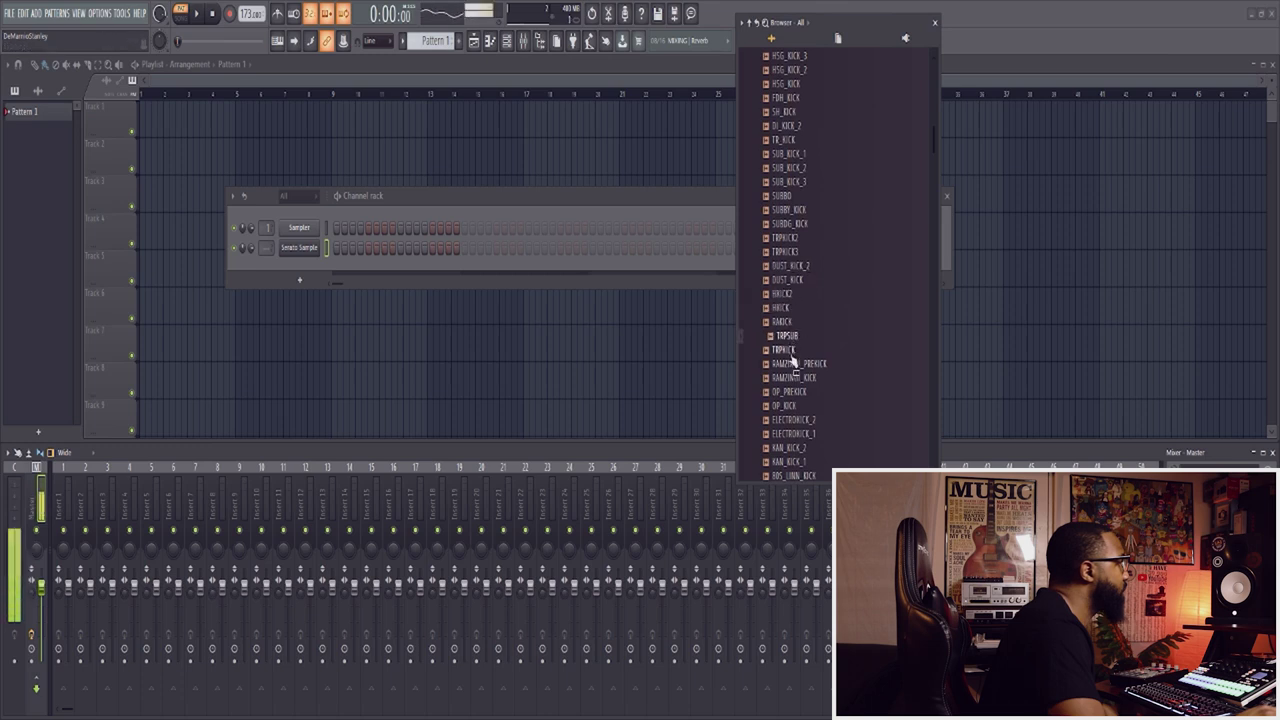
{"action": "left_click", "coordinate": [800, 376]}
{"action": "scroll", "coordinate": [805, 372], "scroll_direction": "down", "scroll_amount": 2}
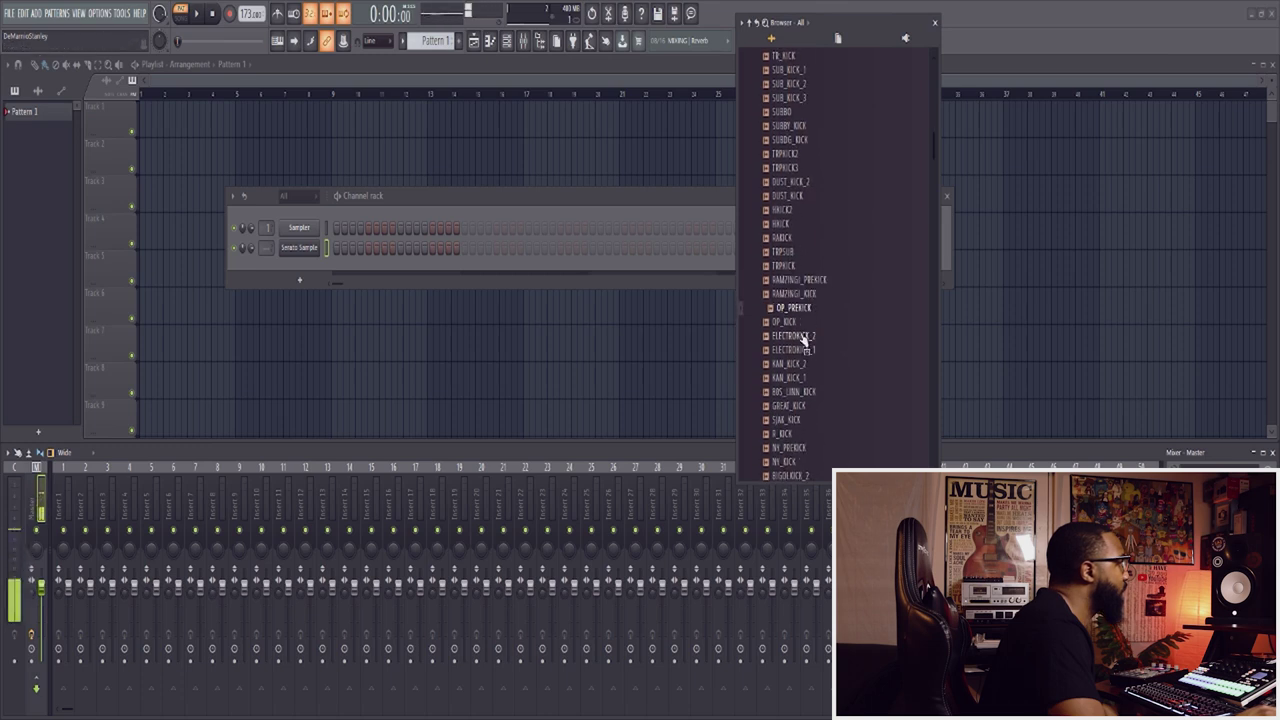
- Add CRAH_KICK notes on C5 at the start of bar 2 and a shorter, softer one near its end, checking them during playback
{"action": "key", "text": "F7"}
{"action": "key", "text": "space"}
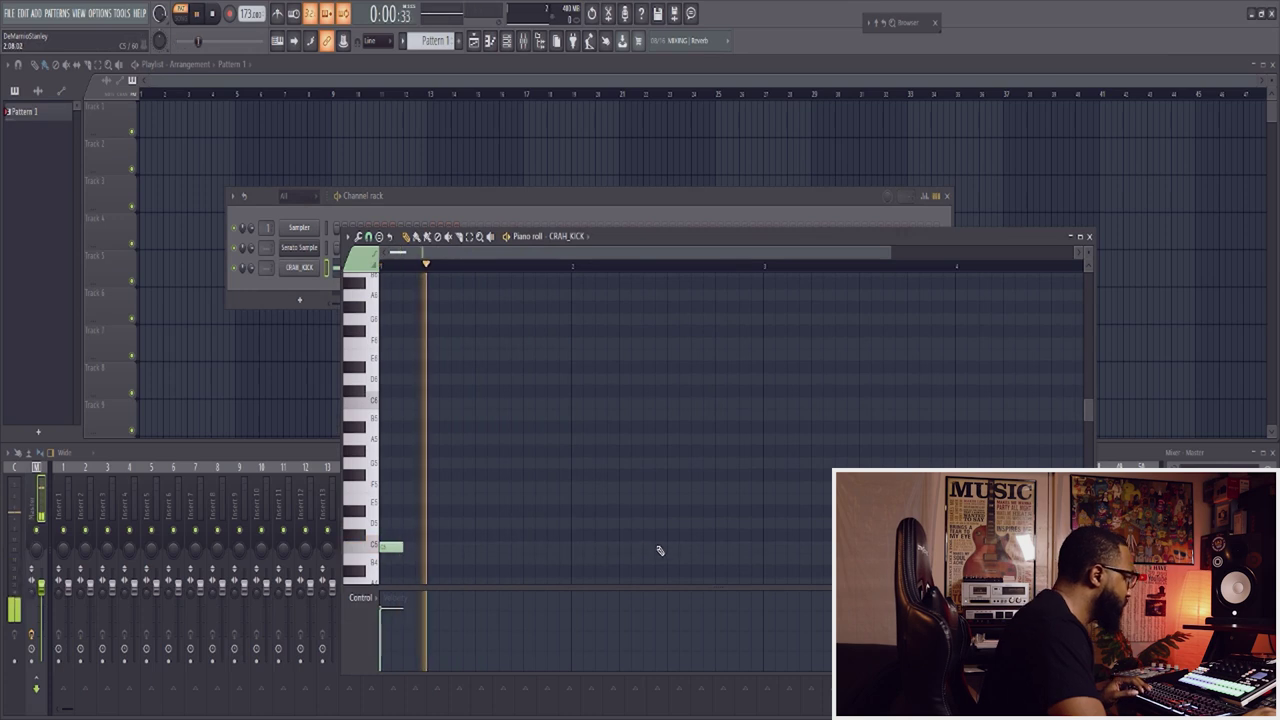
{"action": "left_click", "coordinate": [674, 548]}
{"action": "left_click_drag", "start_coordinate": [671, 550], "coordinate": [581, 549]}
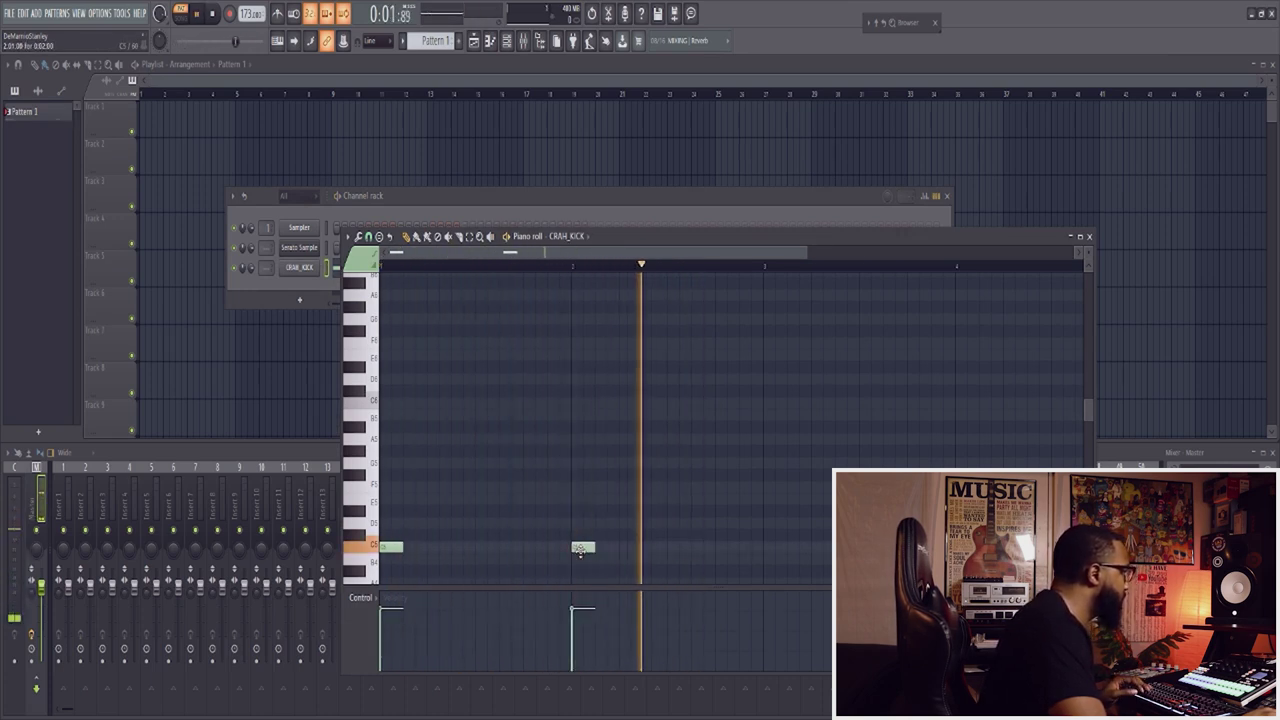
{"action": "left_click", "coordinate": [743, 548]}
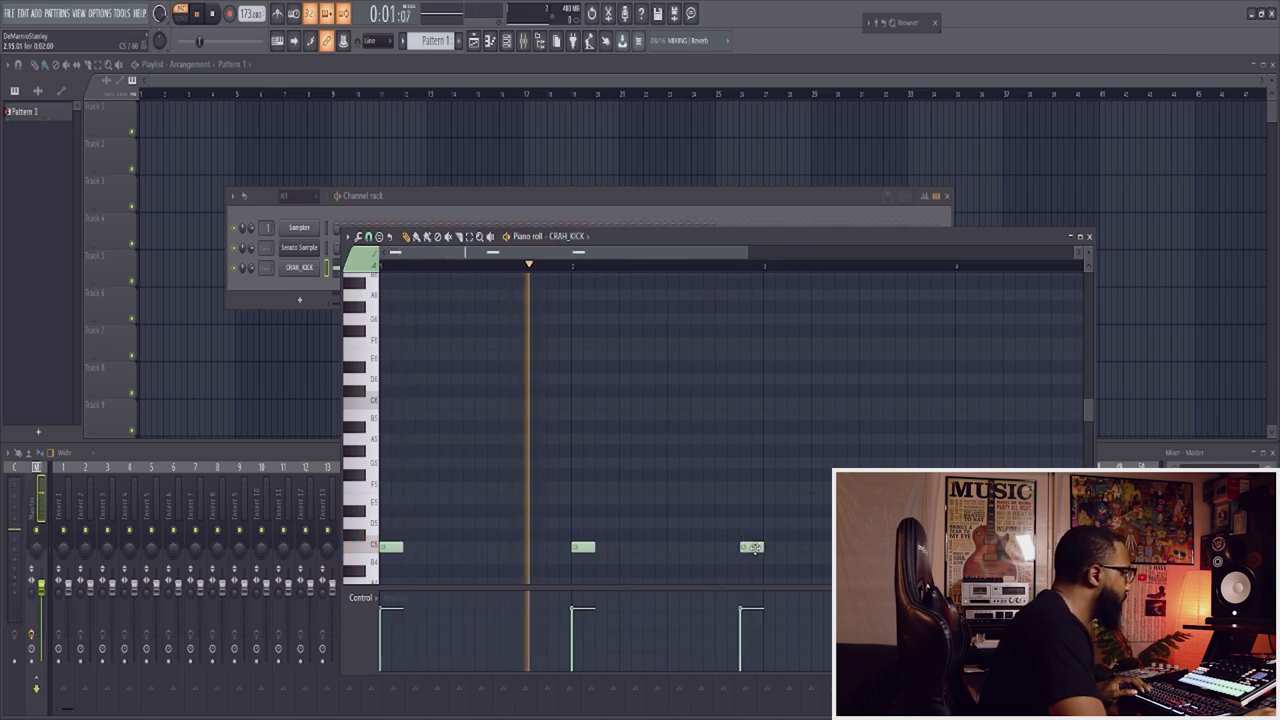
{"action": "left_click_drag", "start_coordinate": [758, 548], "coordinate": [753, 549]}
{"action": "scroll", "coordinate": [754, 552], "scroll_direction": "down", "scroll_amount": 3}
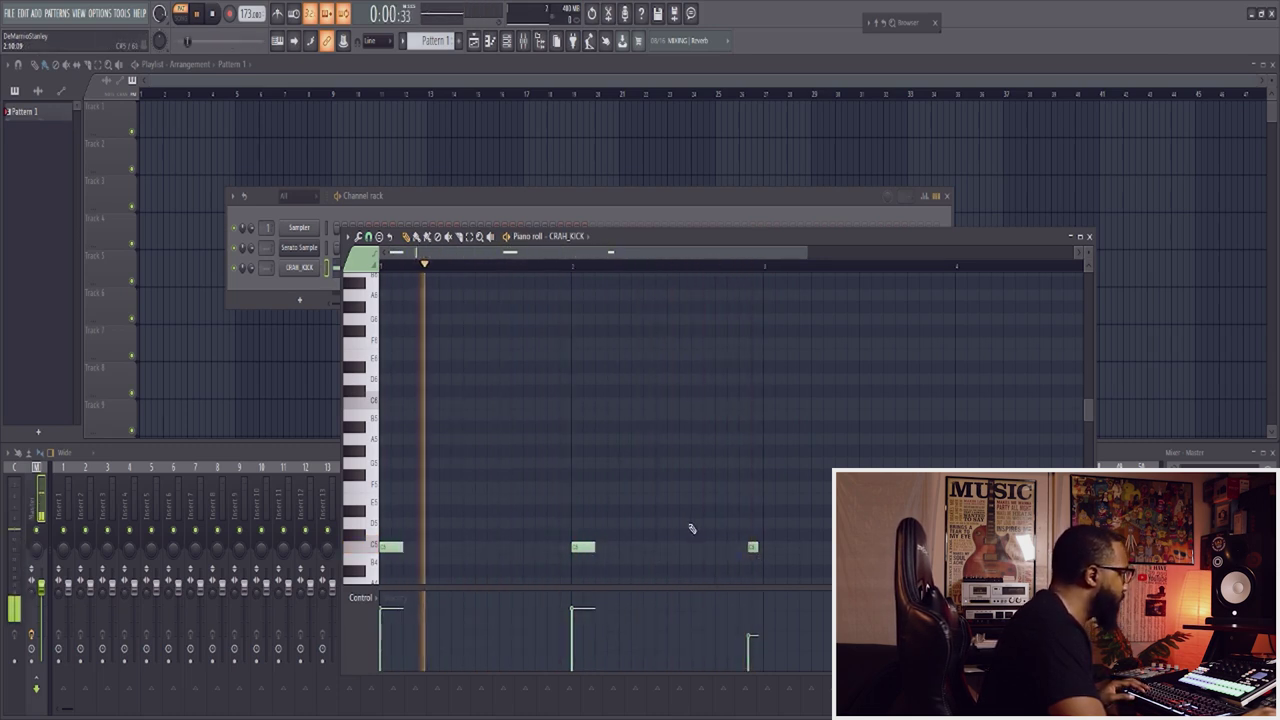
{"action": "scroll", "coordinate": [686, 526], "scroll_direction": "down", "scroll_amount": 3}
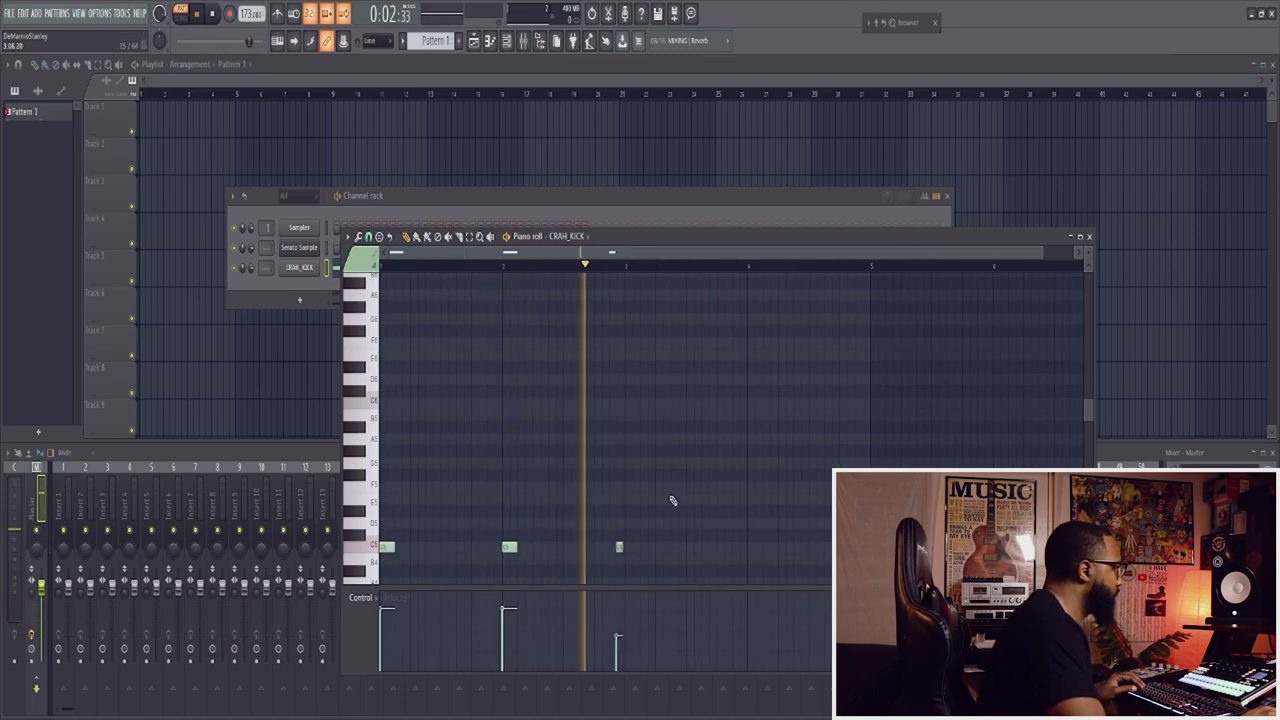
{"action": "key", "text": "space"}
{"action": "key", "text": "space"}
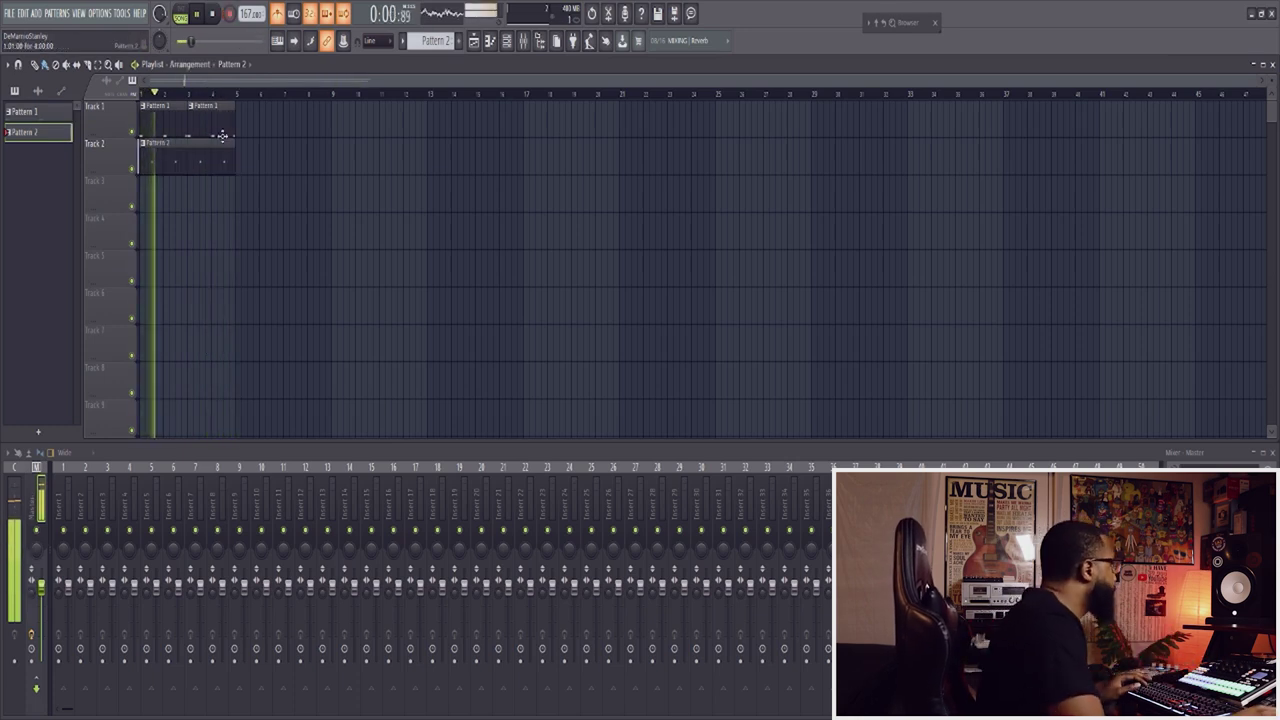
- Try the randomizer on the YTRU_ROLL notes of Pattern 2 and open the YTRU_ROLL channel settings
{"action": "double_click", "coordinate": [187, 157]}
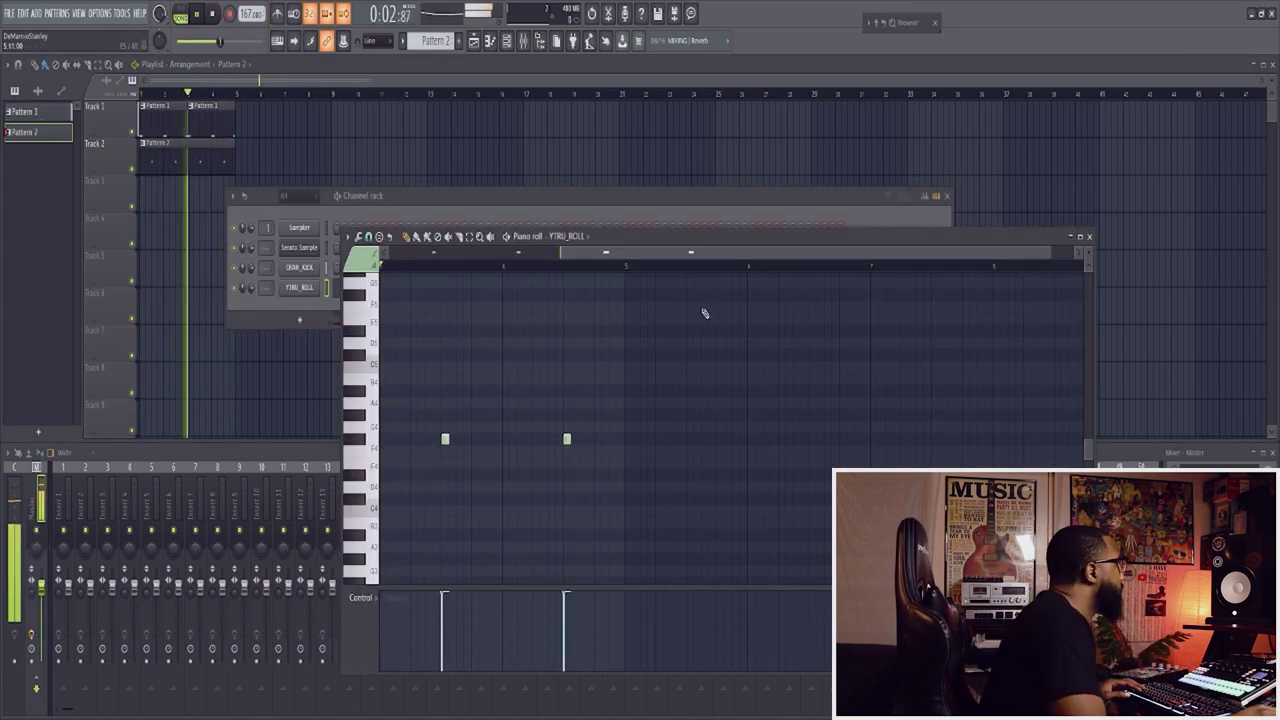
{"action": "key", "text": "alt+r"}
{"action": "key", "text": "Escape"}
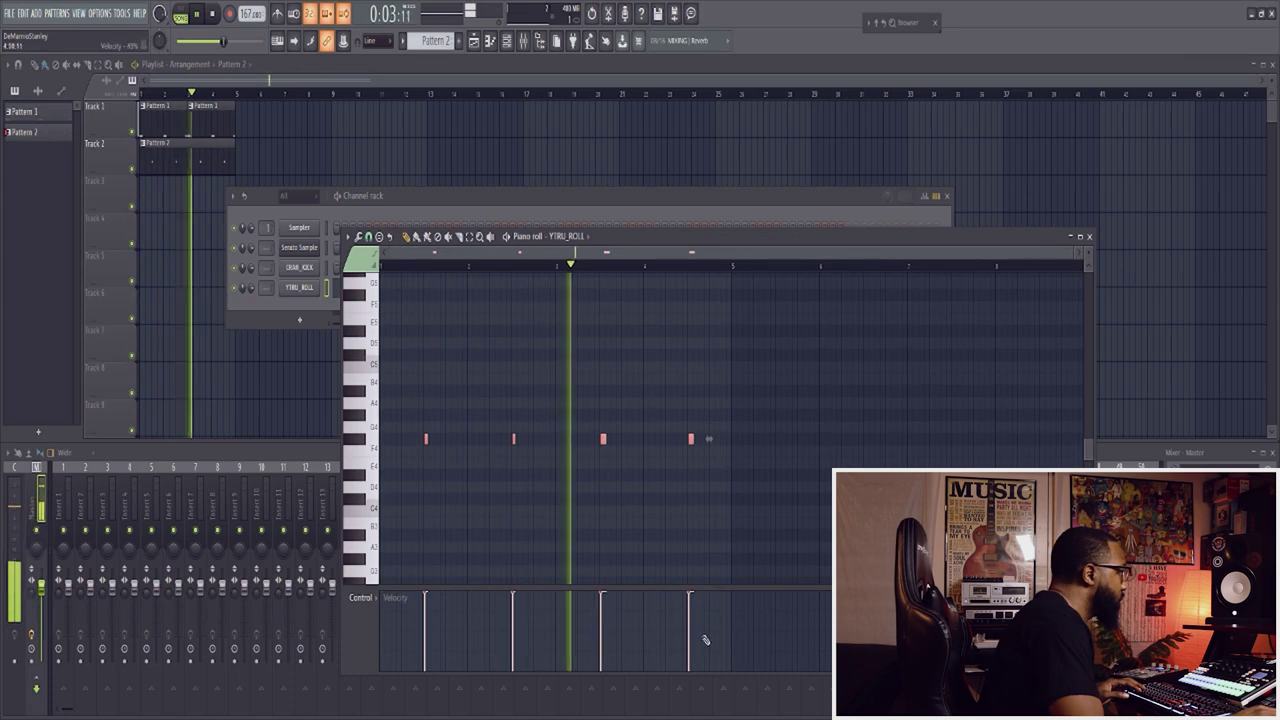
{"action": "left_click", "coordinate": [1089, 236]}
{"action": "left_click", "coordinate": [305, 288]}
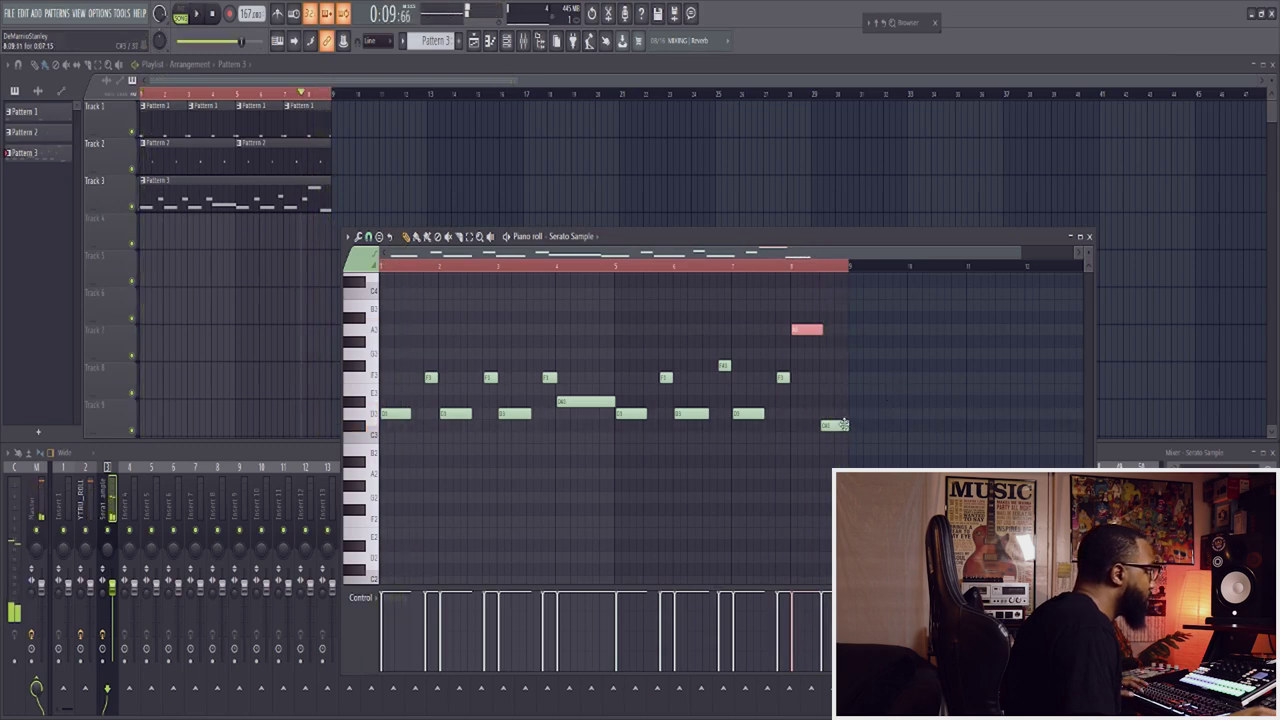
- Delete the last C#3 note in the Serato Sample pattern and extend the final A3 note to the end of bar 8
{"action": "right_click", "coordinate": [843, 425]}
{"action": "left_click_drag", "start_coordinate": [823, 329], "coordinate": [850, 331]}
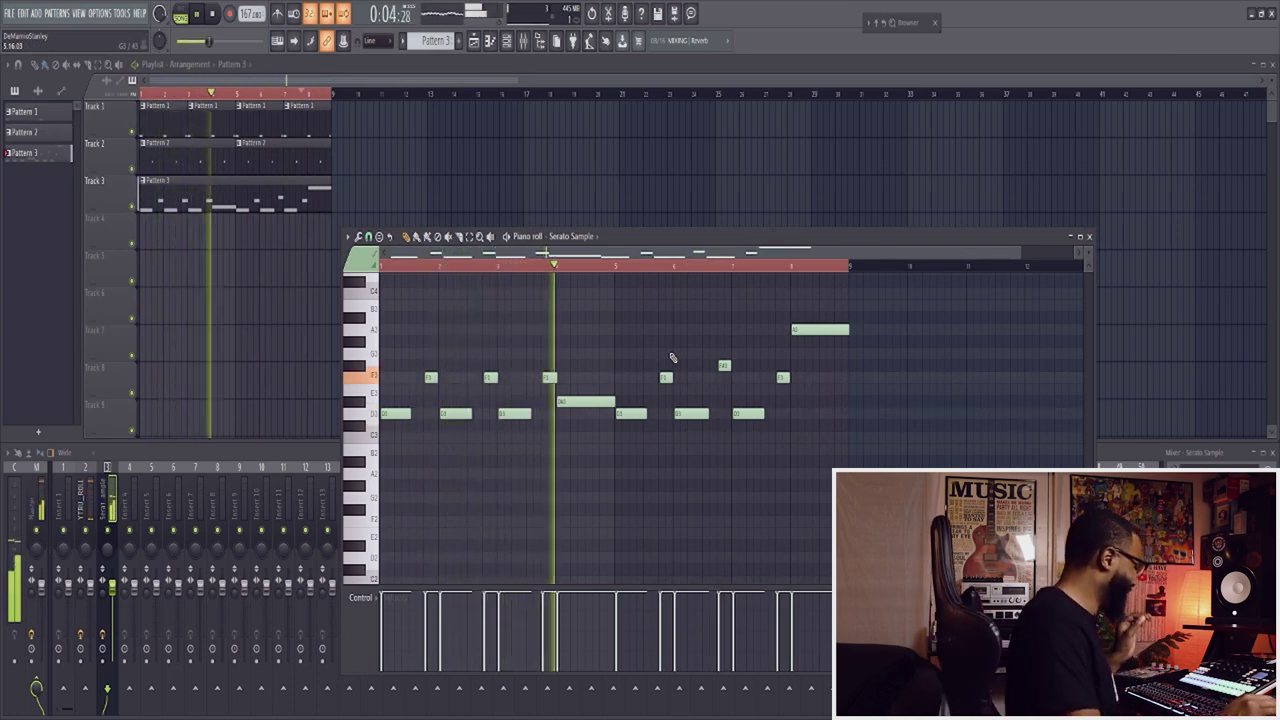
{"action": "left_click", "coordinate": [1089, 237]}
- Go back from the snare samples to the ONE SHOTS subfolders of the Beat Butcha - Dangerous Fireworks kit
{"action": "mouse_move", "coordinate": [838, 224]}
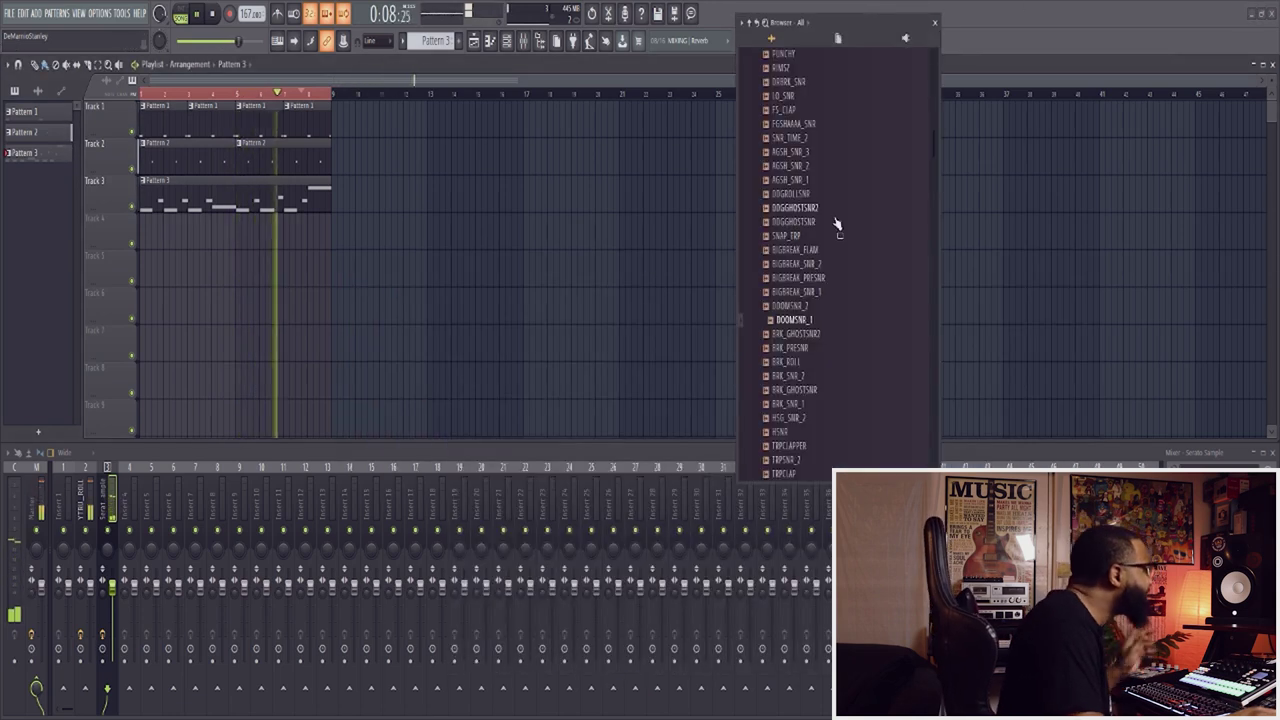
{"action": "scroll", "coordinate": [828, 262], "scroll_direction": "up", "scroll_amount": 10}
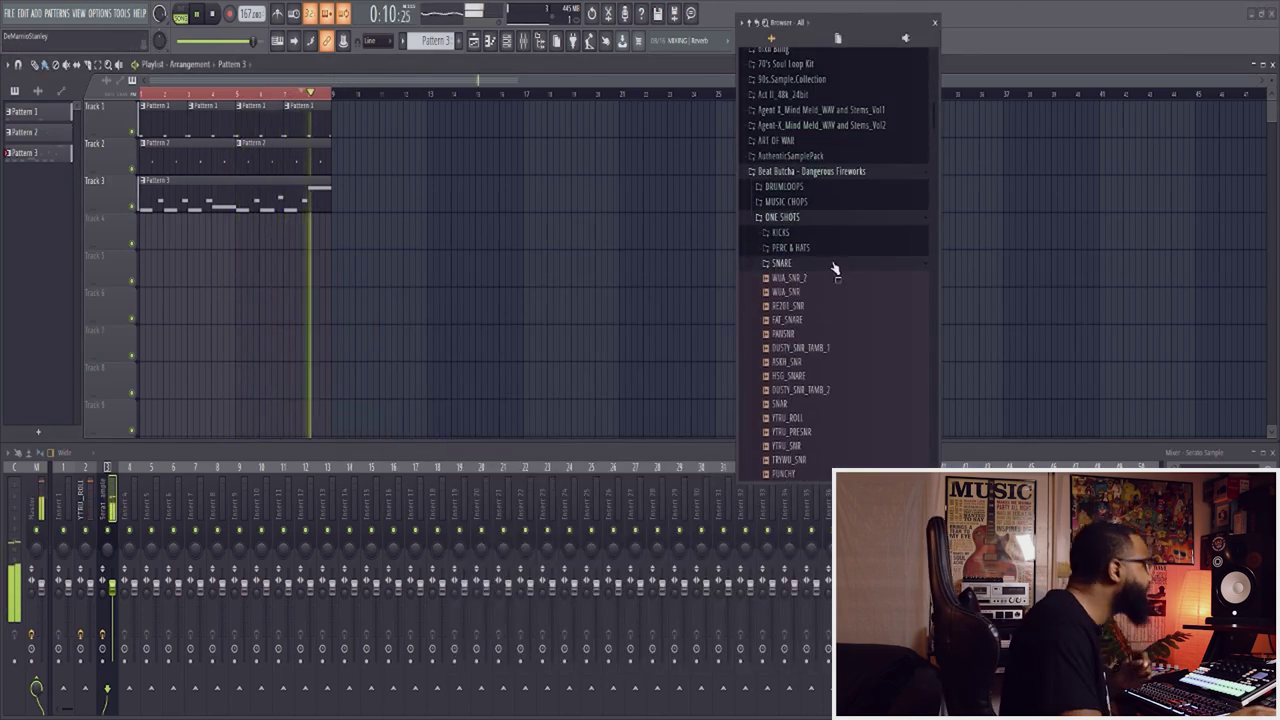
{"action": "scroll", "coordinate": [828, 275], "scroll_direction": "up", "scroll_amount": 2}
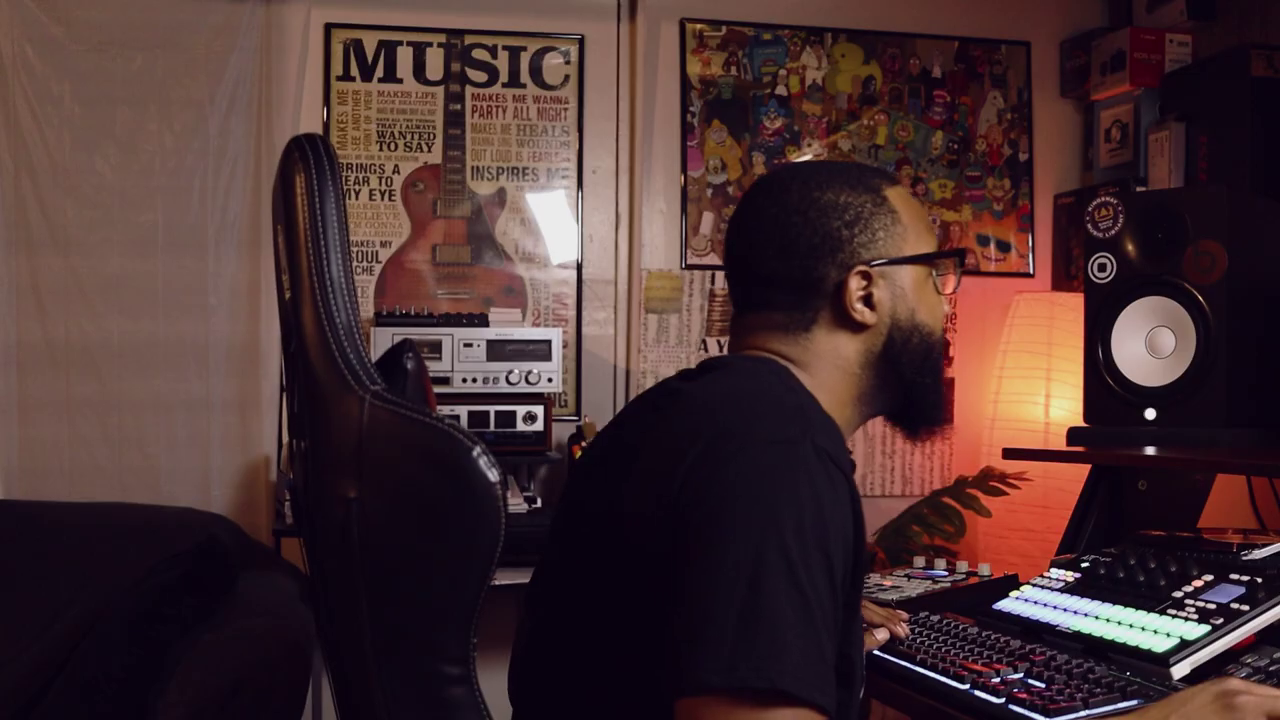